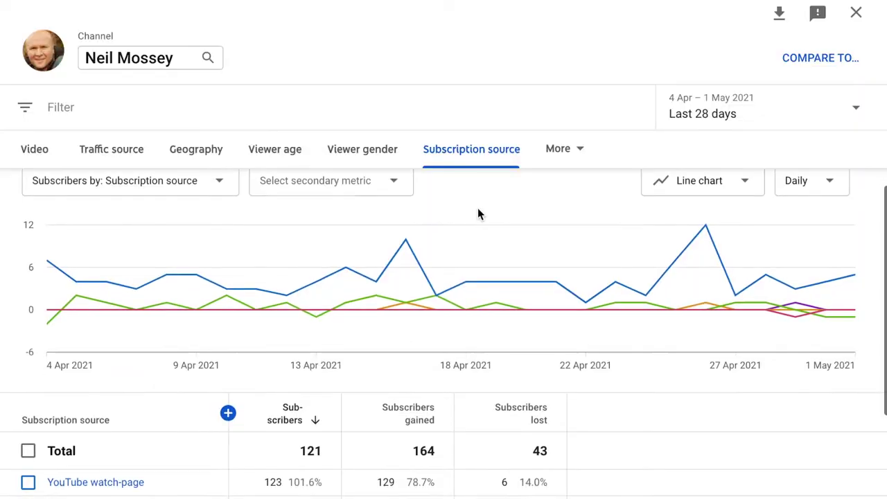
View the YouTube Studio Channel dashboard showing 3,517 subscribers and last-28-day summary stats.
{"action": "scroll", "coordinate": [477, 209], "scroll_direction": "down", "scroll_amount": 3}
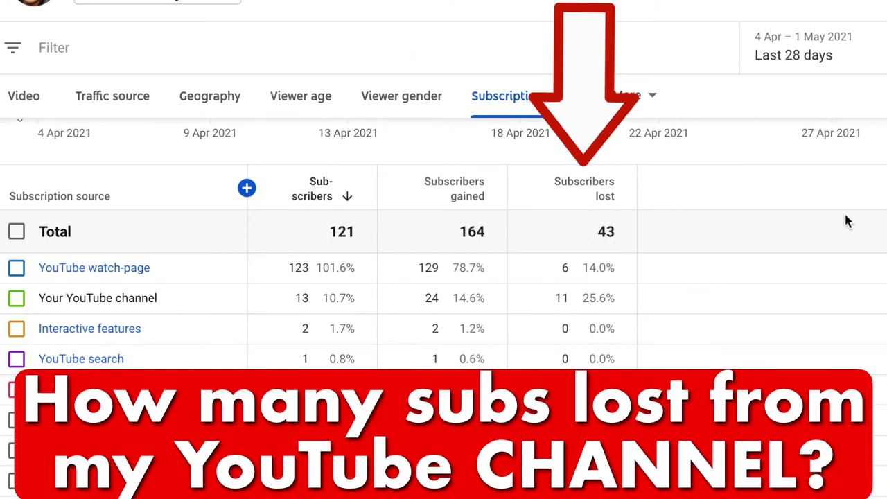
{"action": "left_click", "coordinate": [797, 47]}
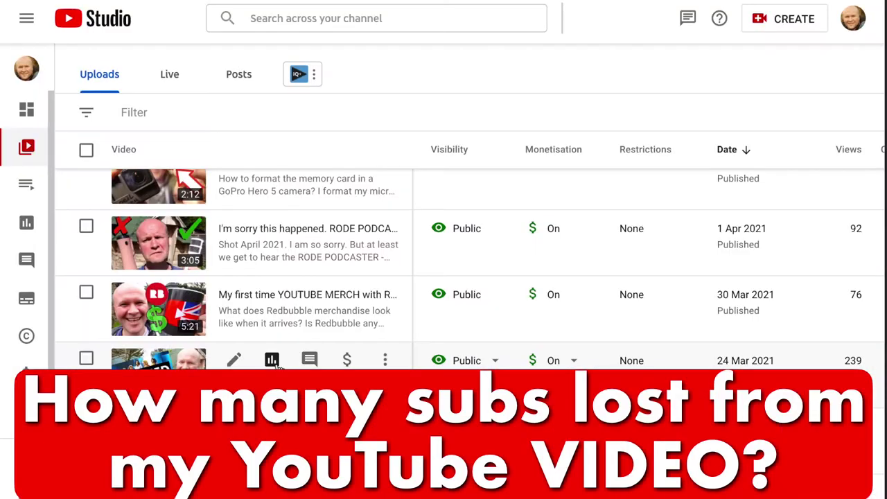
{"action": "scroll", "coordinate": [275, 367], "scroll_direction": "down", "scroll_amount": 1}
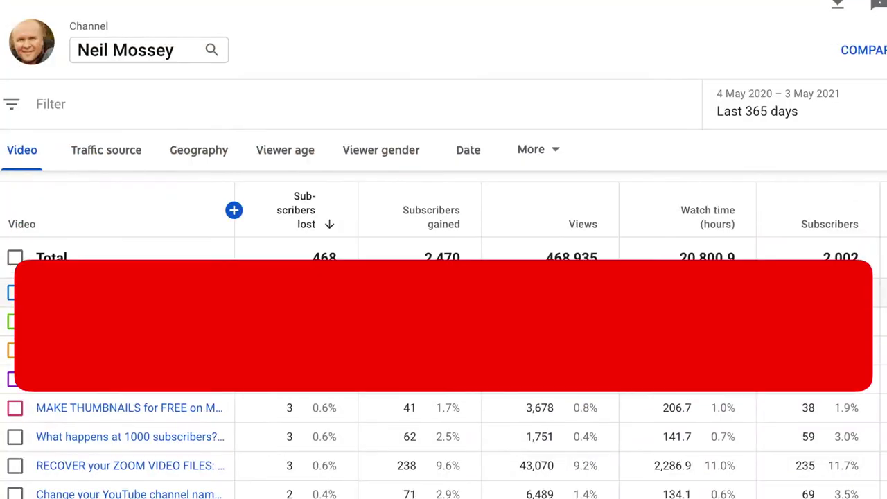
{"action": "scroll", "coordinate": [806, 291], "scroll_direction": "up", "scroll_amount": 3}
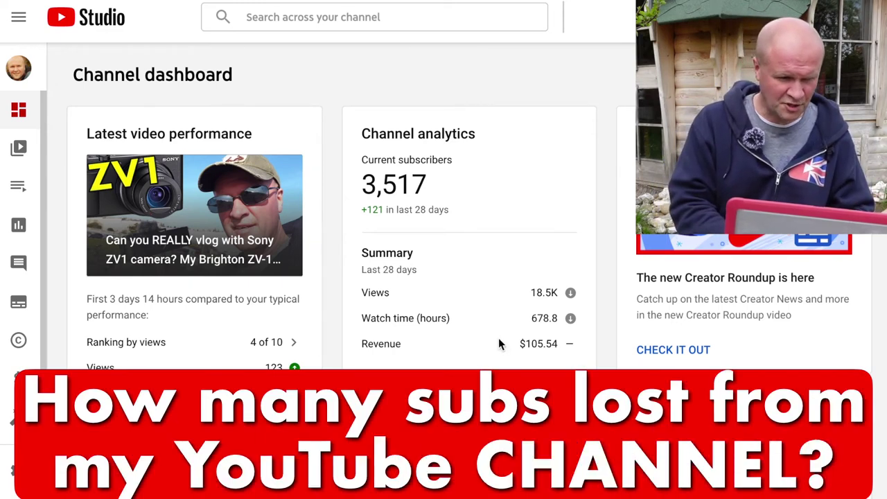
Go to channel Analytics and switch to the advanced-mode per-video views report.
{"action": "left_click", "coordinate": [19, 18]}
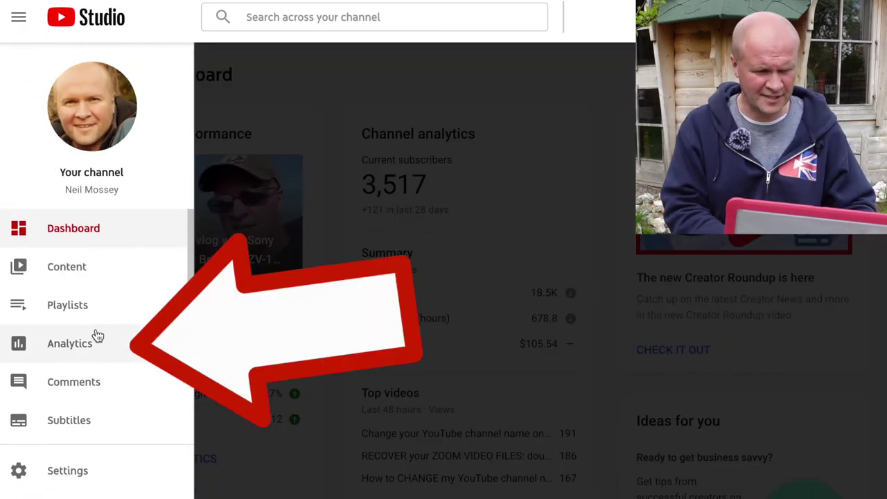
{"action": "left_click", "coordinate": [70, 344]}
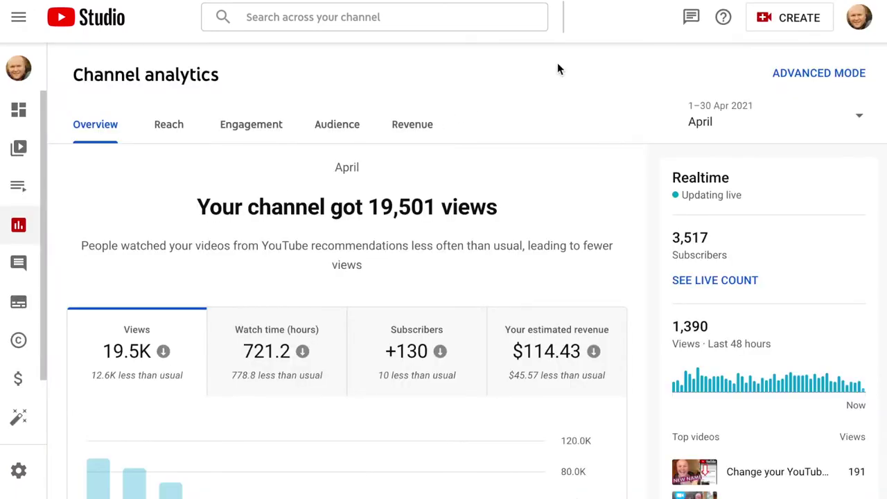
{"action": "scroll", "coordinate": [557, 63], "scroll_direction": "down", "scroll_amount": 3}
{"action": "scroll", "coordinate": [557, 64], "scroll_direction": "up", "scroll_amount": 3}
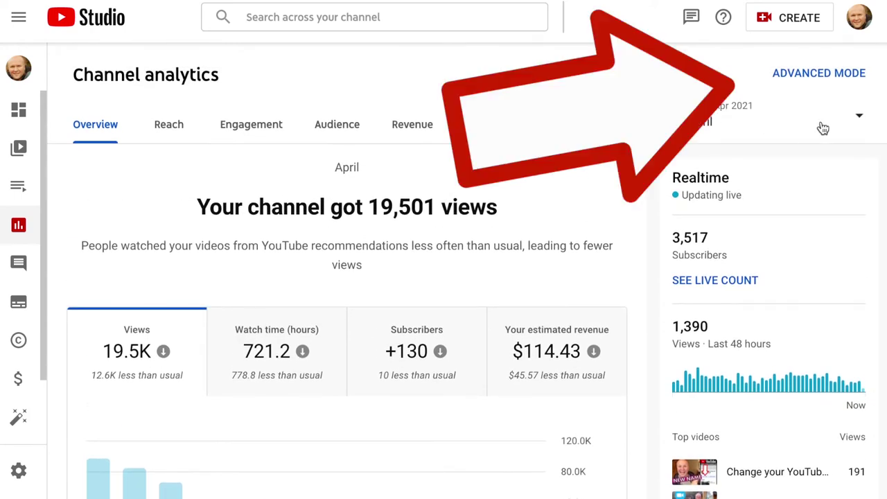
{"action": "left_click", "coordinate": [848, 77]}
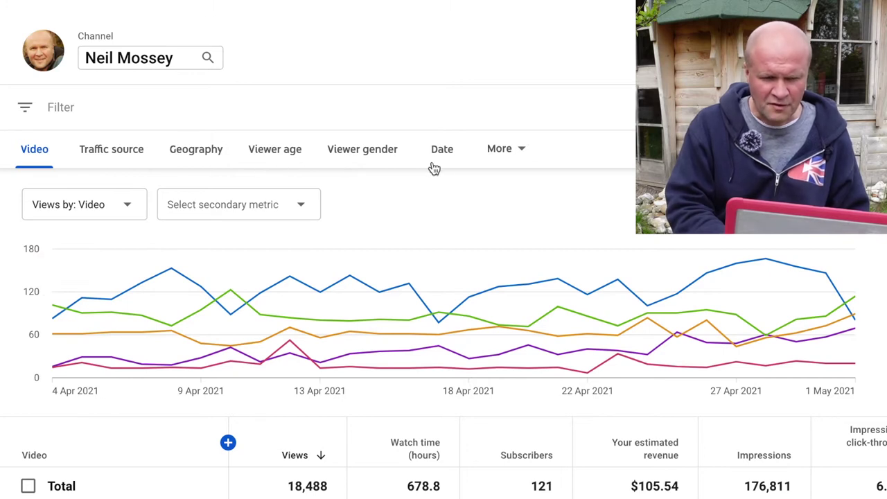
Break the advanced report down by Subscription source and view its gained and lost table.
{"action": "left_click", "coordinate": [503, 150]}
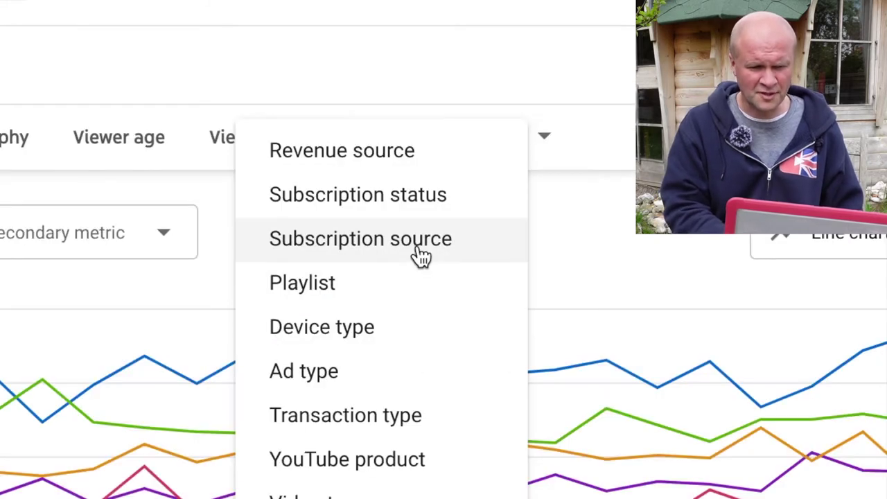
{"action": "left_click", "coordinate": [469, 244]}
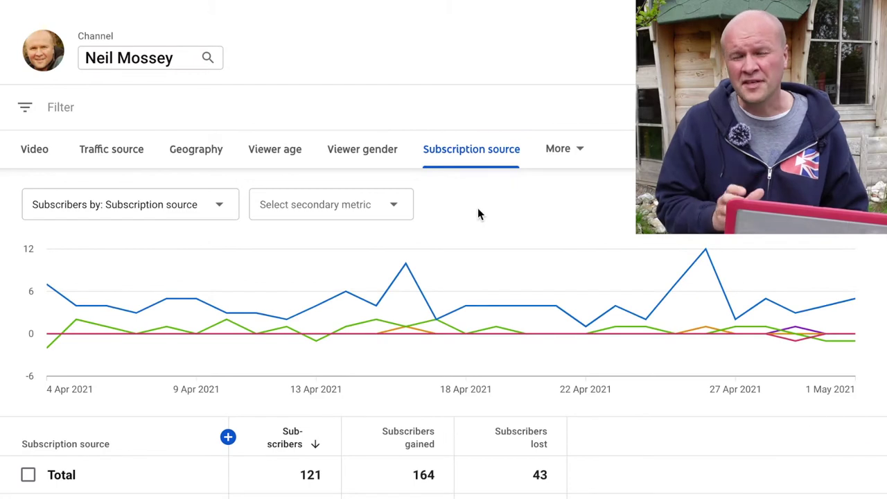
{"action": "scroll", "coordinate": [478, 208], "scroll_direction": "down", "scroll_amount": 3}
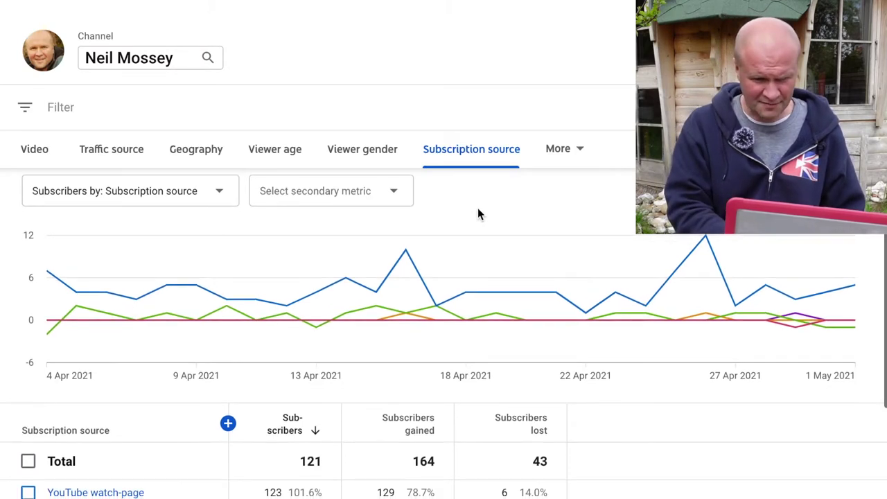
{"action": "scroll", "coordinate": [477, 211], "scroll_direction": "down", "scroll_amount": 1}
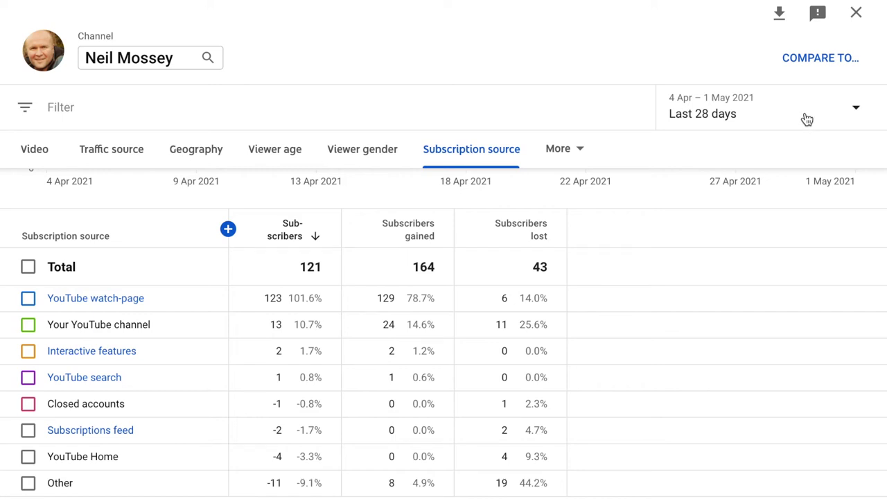
Limit the subscription source report to Last 7 days and review the table.
{"action": "left_click", "coordinate": [788, 118]}
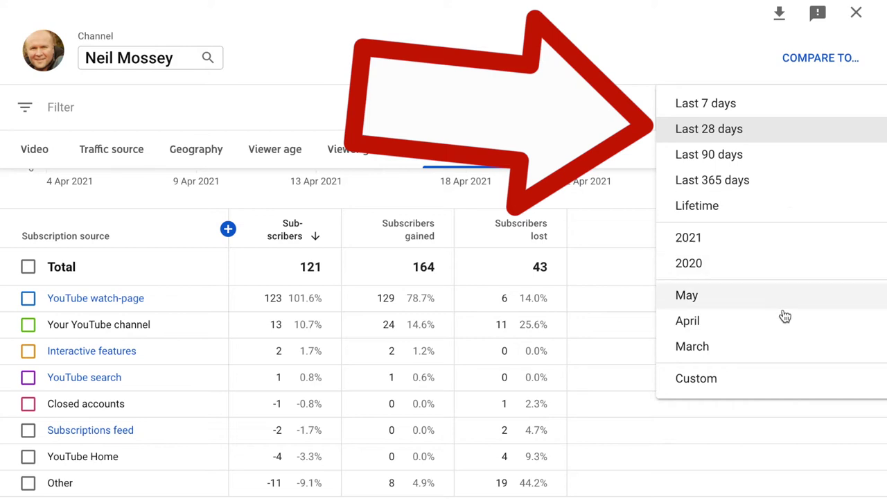
{"action": "left_click", "coordinate": [760, 106]}
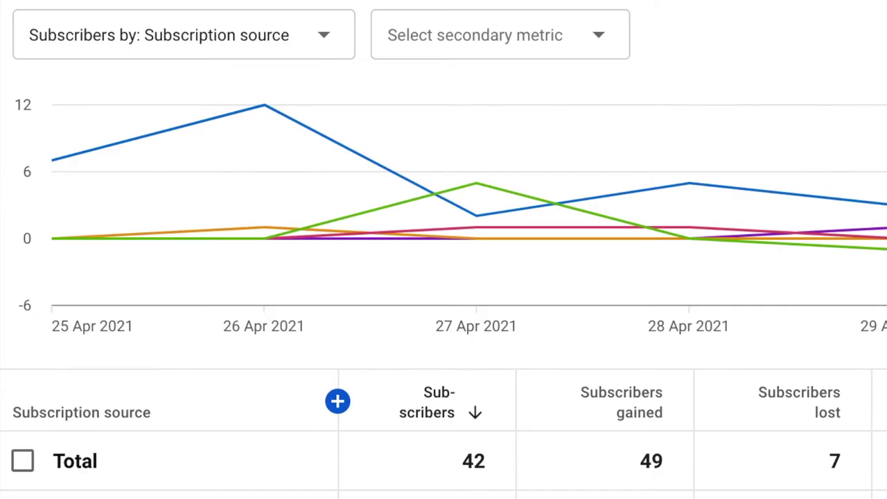
{"action": "scroll", "coordinate": [443, 250], "scroll_direction": "down", "scroll_amount": 3}
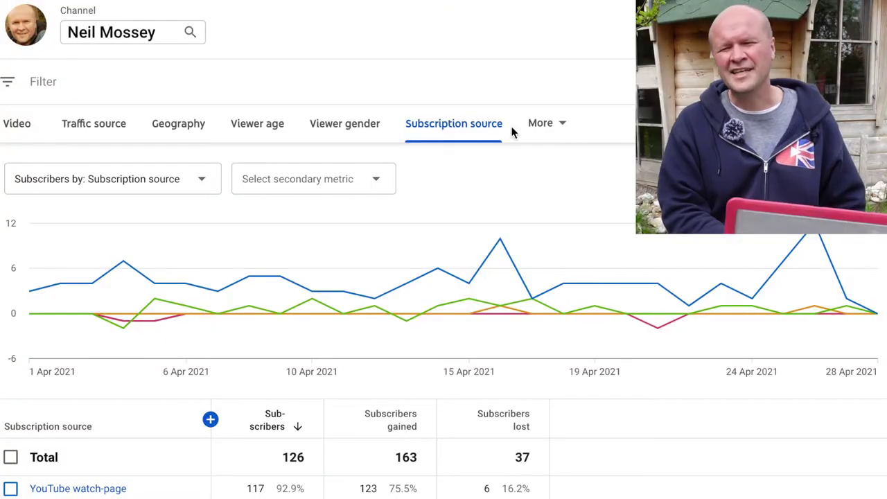
{"action": "scroll", "coordinate": [579, 202], "scroll_direction": "down", "scroll_amount": 3}
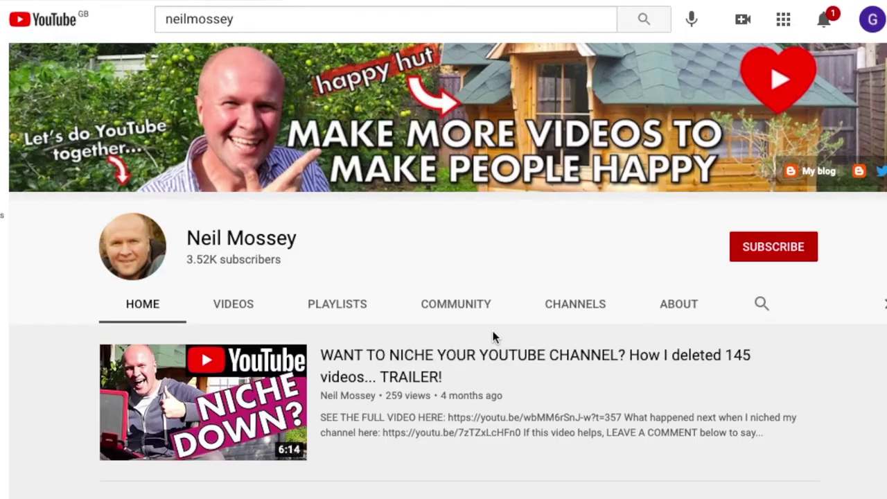
Subscribe to the channel from its home page.
{"action": "left_click", "coordinate": [770, 255]}
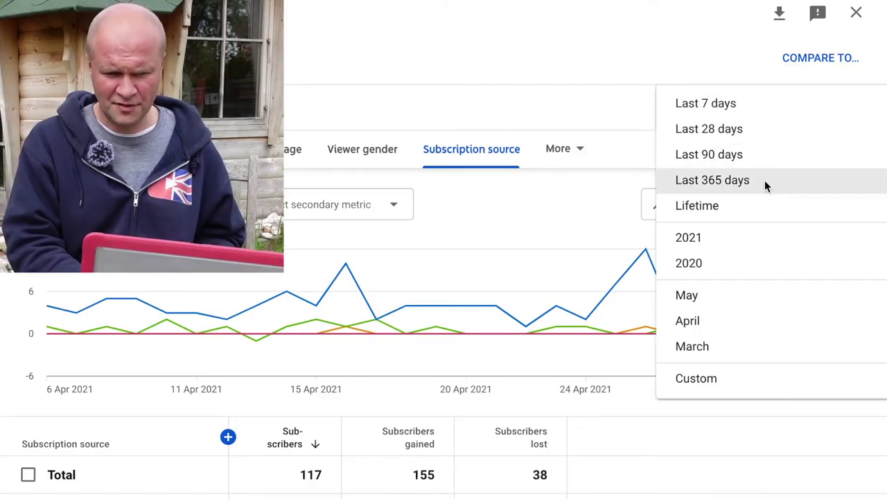
Set the subscription source report to Last 365 days and review the source table.
{"action": "left_click", "coordinate": [764, 180]}
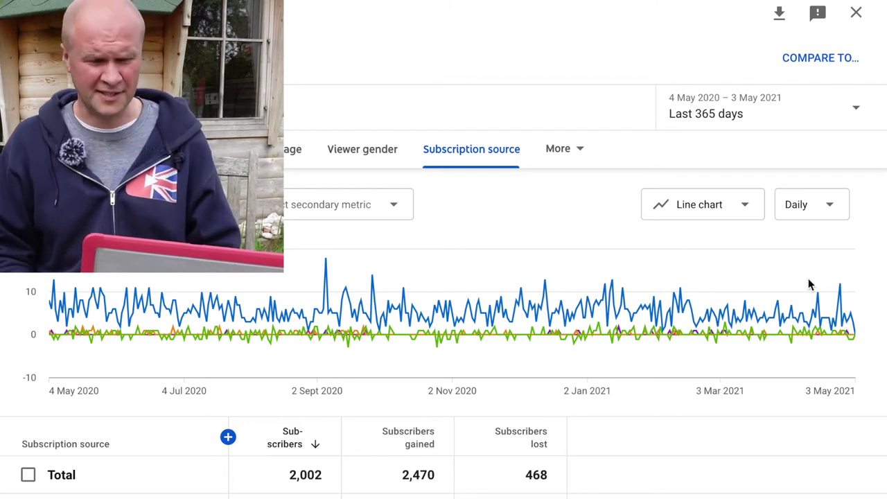
{"action": "mouse_move", "coordinate": [808, 287]}
{"action": "scroll", "coordinate": [807, 284], "scroll_direction": "down", "scroll_amount": 1}
{"action": "scroll", "coordinate": [807, 284], "scroll_direction": "down", "scroll_amount": 4}
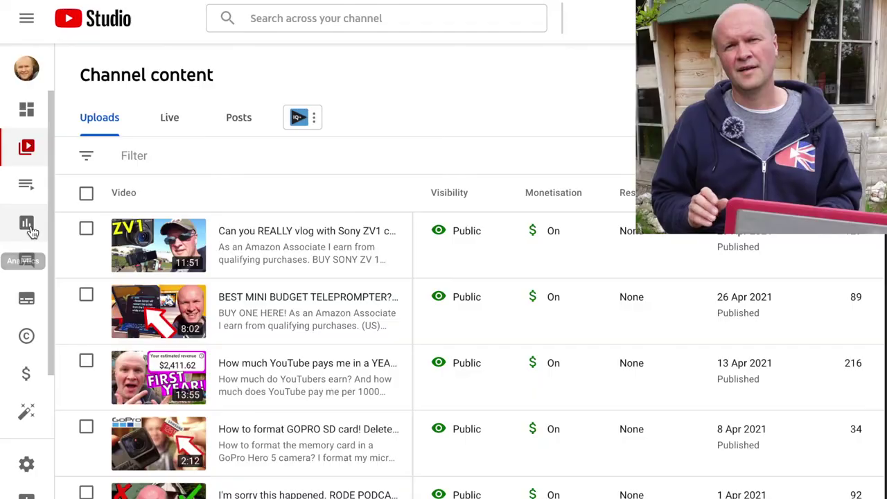
Return to the channel Analytics overview showing April's views, watch hours and subscribers.
{"action": "left_click", "coordinate": [29, 228]}
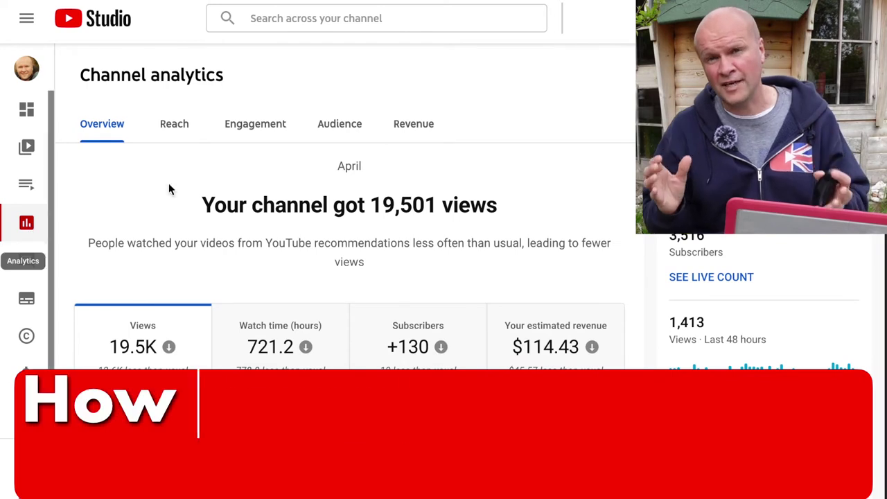
{"action": "scroll", "coordinate": [605, 87], "scroll_direction": "down", "scroll_amount": 2}
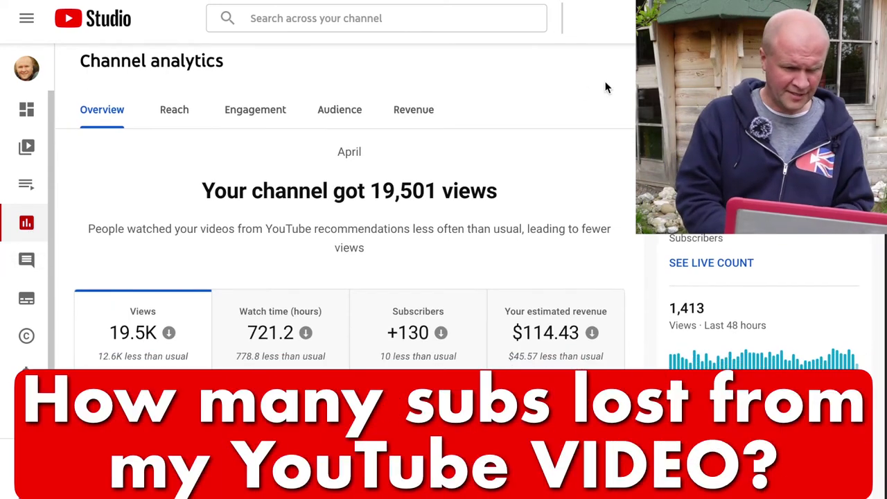
{"action": "scroll", "coordinate": [582, 87], "scroll_direction": "up", "scroll_amount": 1}
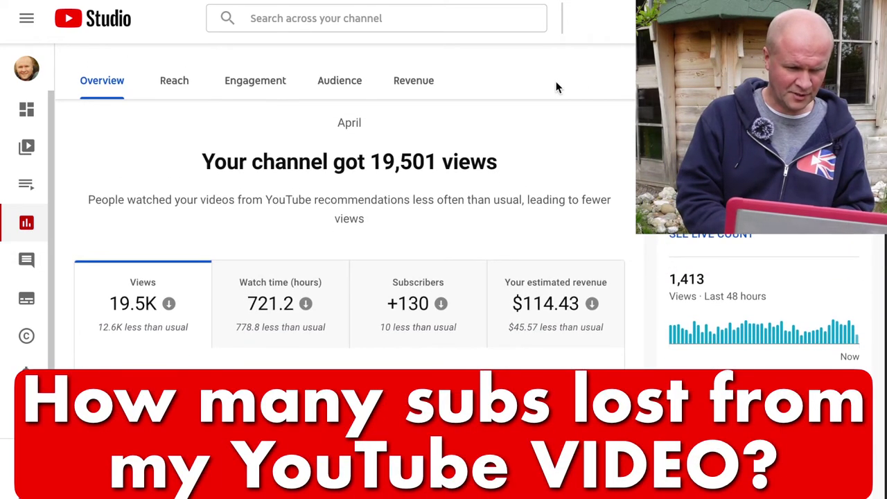
Open the video analytics for the 'BANNED' upload from the Content list.
{"action": "left_click", "coordinate": [27, 149]}
{"action": "scroll", "coordinate": [333, 128], "scroll_direction": "down", "scroll_amount": 1}
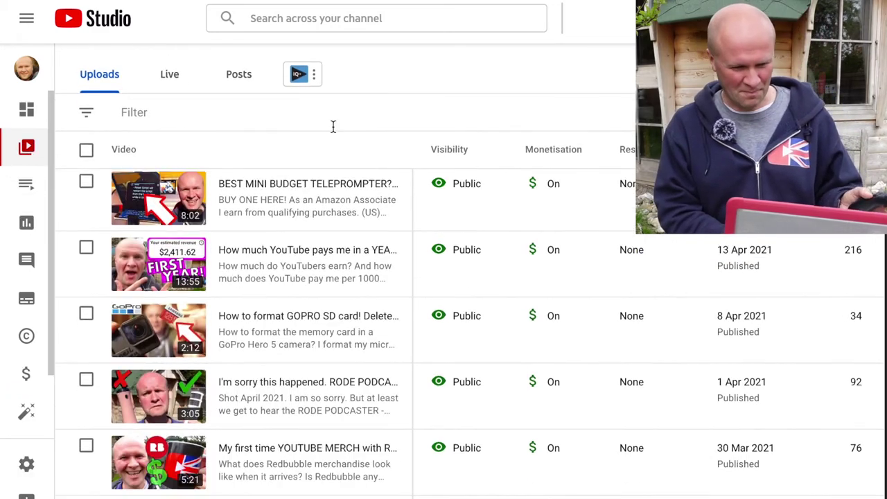
{"action": "scroll", "coordinate": [339, 208], "scroll_direction": "down", "scroll_amount": 2}
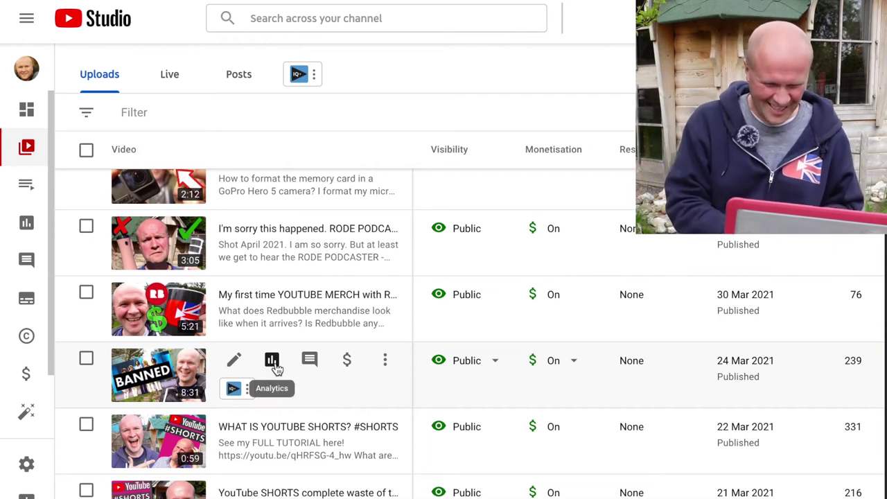
{"action": "scroll", "coordinate": [275, 369], "scroll_direction": "down", "scroll_amount": 1}
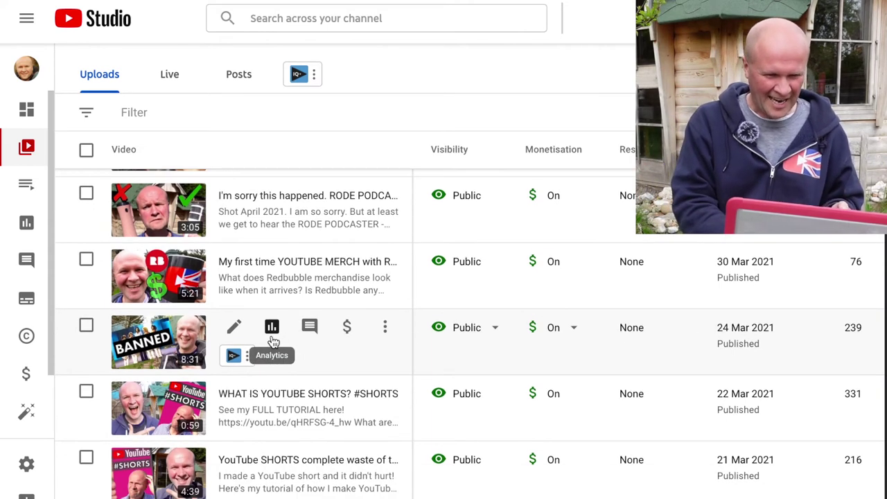
{"action": "left_click", "coordinate": [273, 332]}
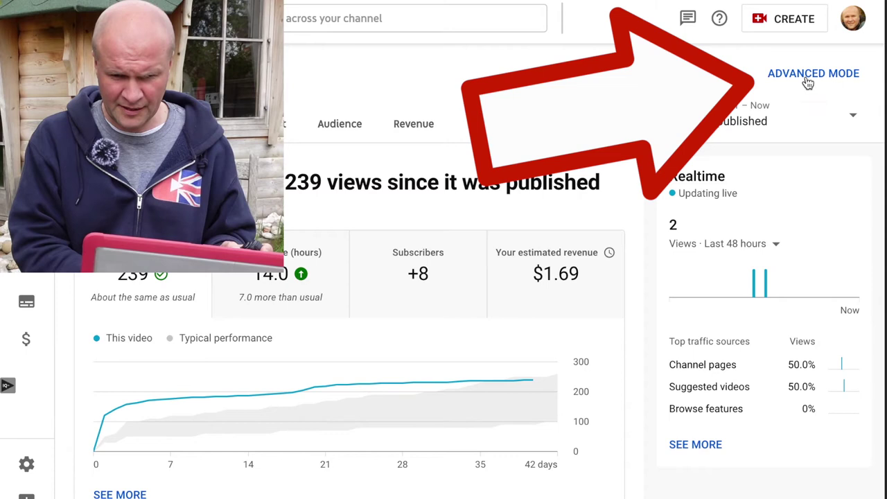
Show the BANNED video's advanced report with the Since uploaded (lifetime) date range.
{"action": "left_click", "coordinate": [810, 76]}
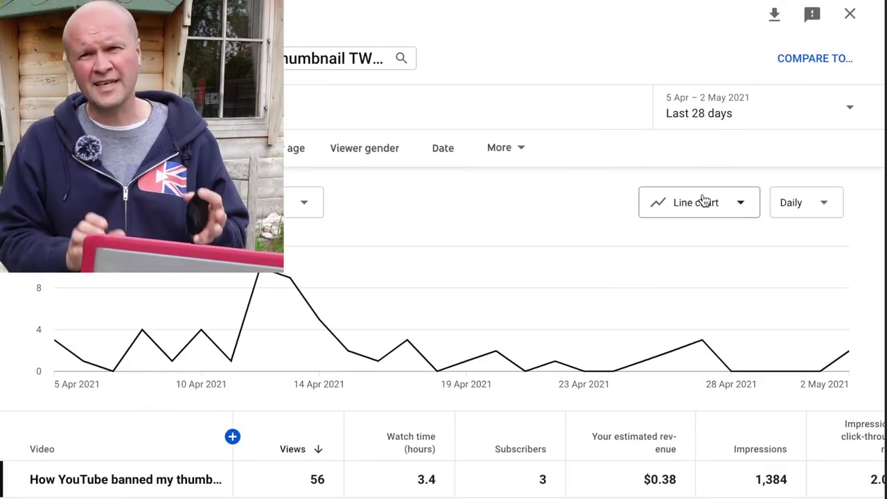
{"action": "left_click", "coordinate": [518, 156]}
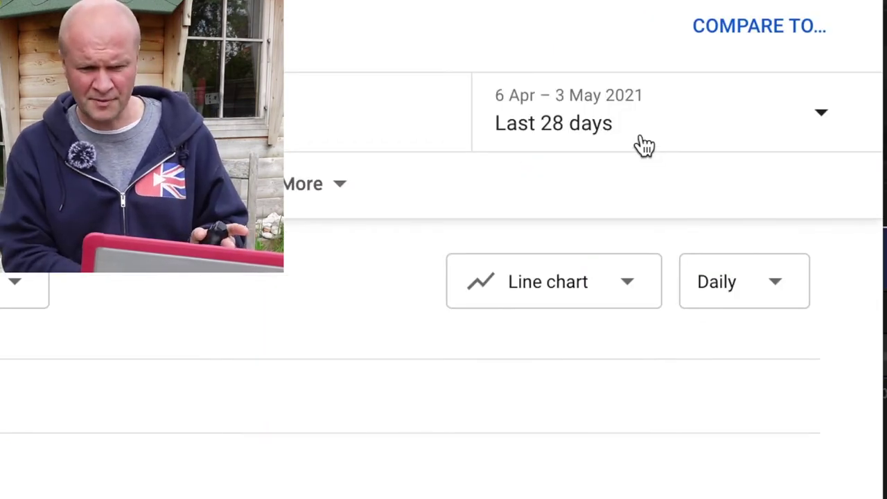
{"action": "left_click", "coordinate": [645, 145]}
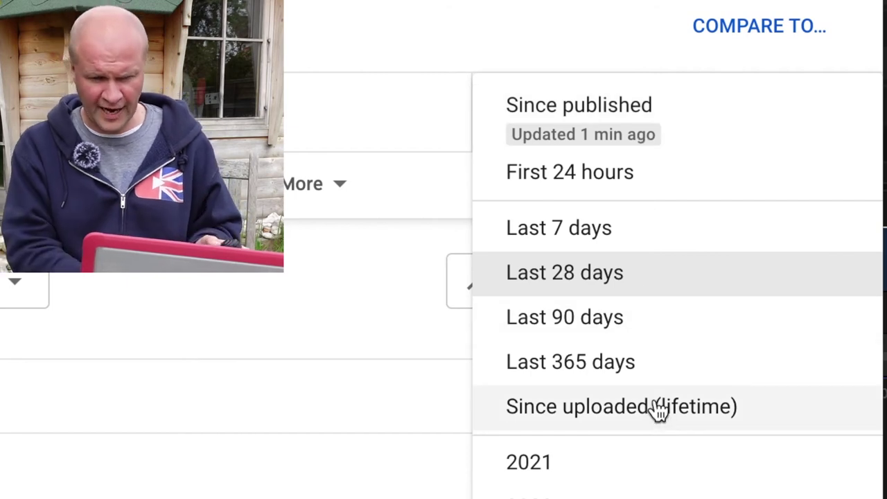
{"action": "left_click", "coordinate": [664, 426]}
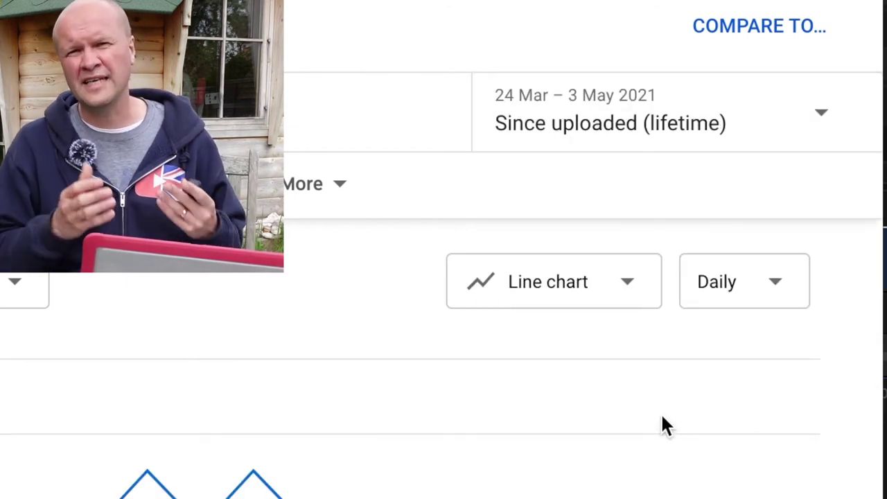
Scroll through the BANNED video's lifetime subscription source report.
{"action": "scroll", "coordinate": [663, 419], "scroll_direction": "down", "scroll_amount": 3}
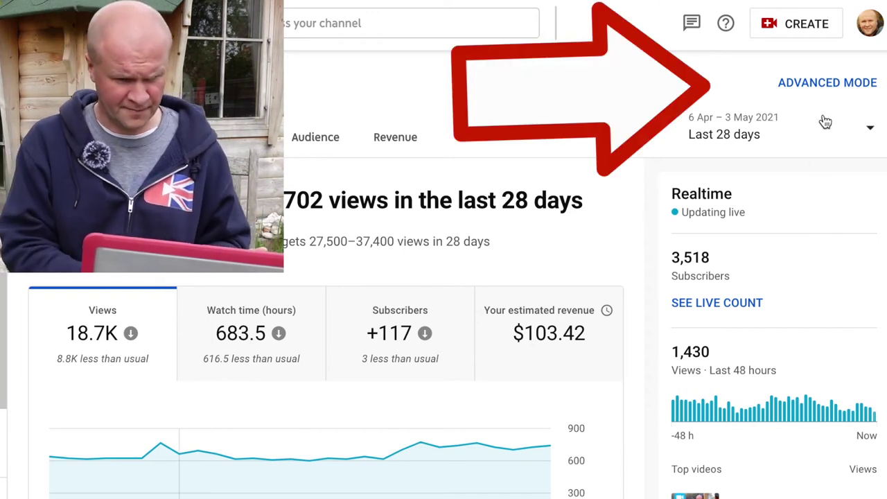
Switch to Advanced mode to view the per-video table for 6 Apr – 3 May 2021.
{"action": "left_click", "coordinate": [833, 93]}
{"action": "scroll", "coordinate": [819, 270], "scroll_direction": "down", "scroll_amount": 3}
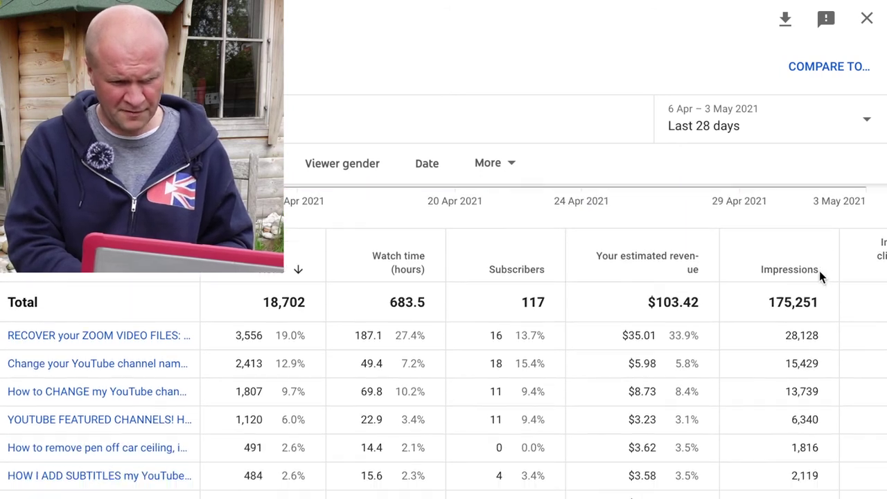
{"action": "scroll", "coordinate": [818, 270], "scroll_direction": "down", "scroll_amount": 2}
{"action": "scroll", "coordinate": [819, 270], "scroll_direction": "up", "scroll_amount": 4}
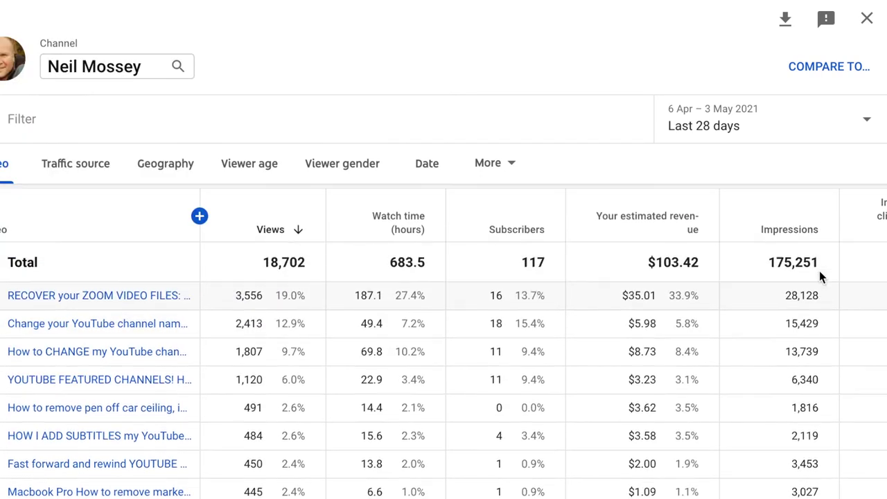
{"action": "scroll", "coordinate": [820, 276], "scroll_direction": "up", "scroll_amount": 1}
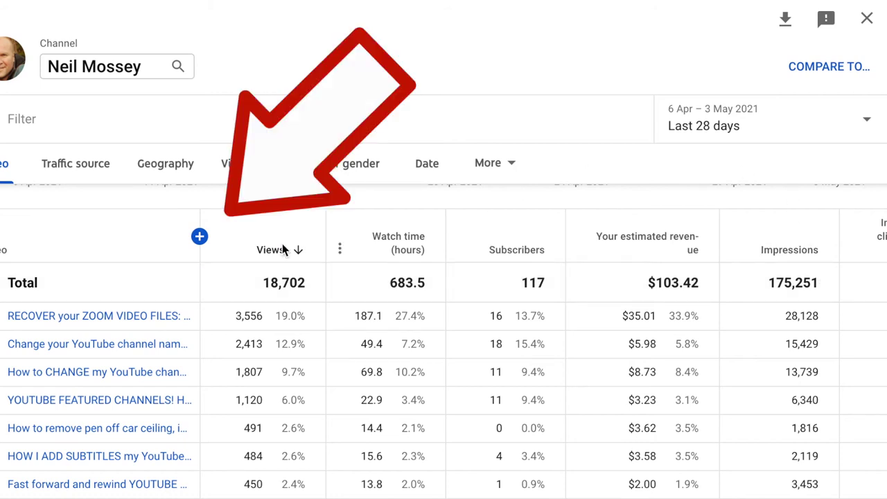
Add a Subscribers gained column to the per-video table, totalling 155 with the top video at 19.
{"action": "left_click", "coordinate": [198, 237]}
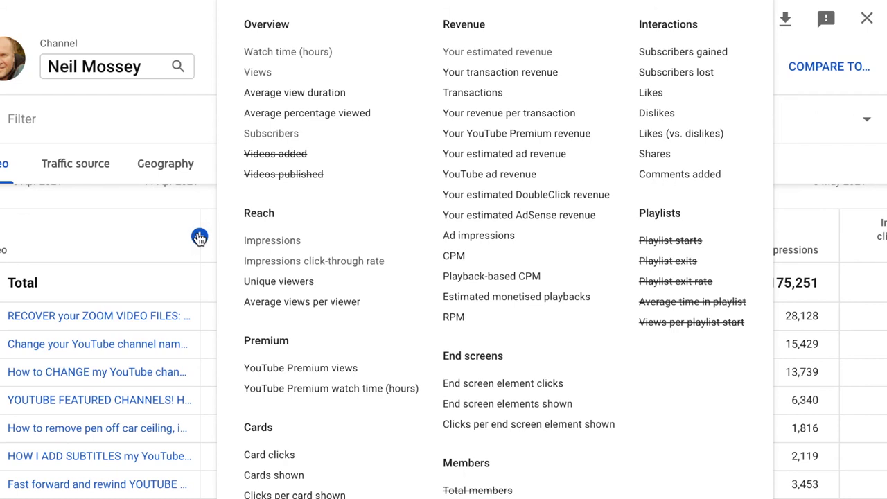
{"action": "left_click", "coordinate": [199, 237]}
{"action": "left_click", "coordinate": [199, 237]}
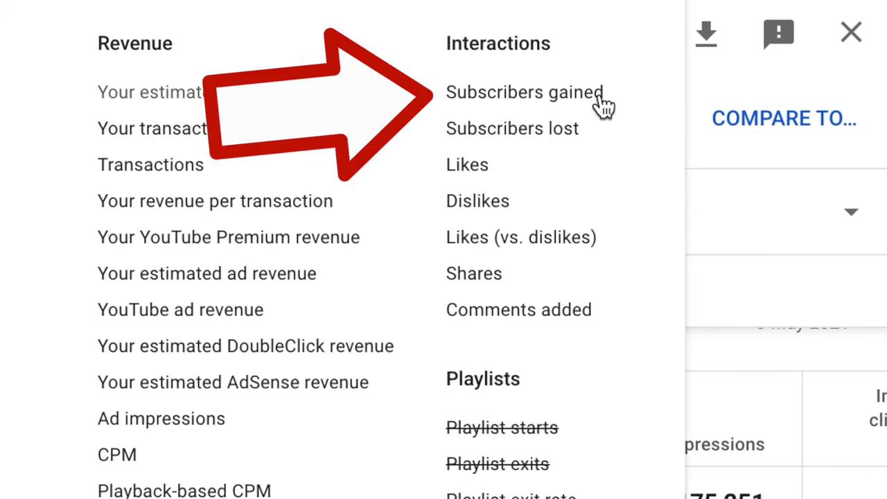
{"action": "left_click", "coordinate": [600, 101]}
{"action": "scroll", "coordinate": [312, 312], "scroll_direction": "down", "scroll_amount": 3}
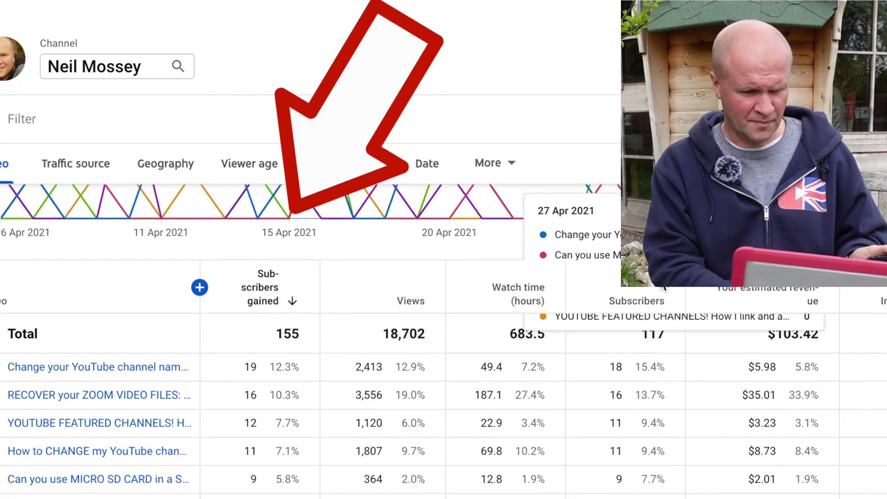
{"action": "scroll", "coordinate": [312, 312], "scroll_direction": "down", "scroll_amount": 1}
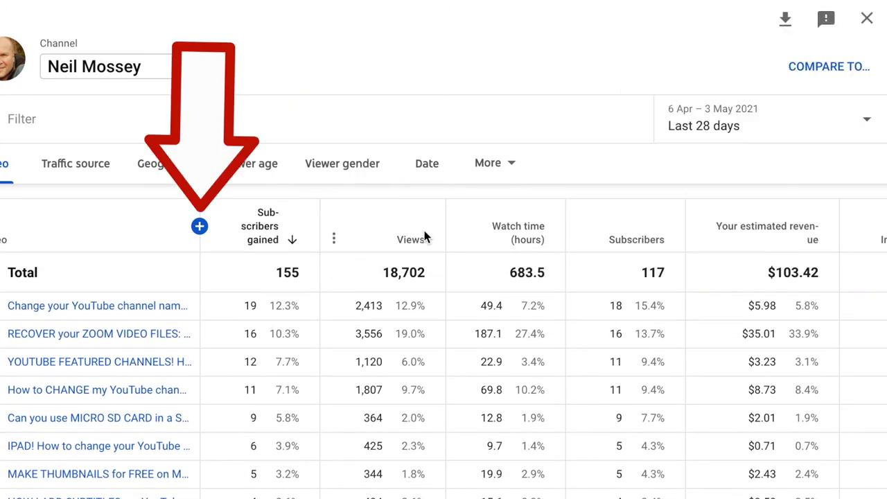
{"action": "left_click", "coordinate": [199, 227]}
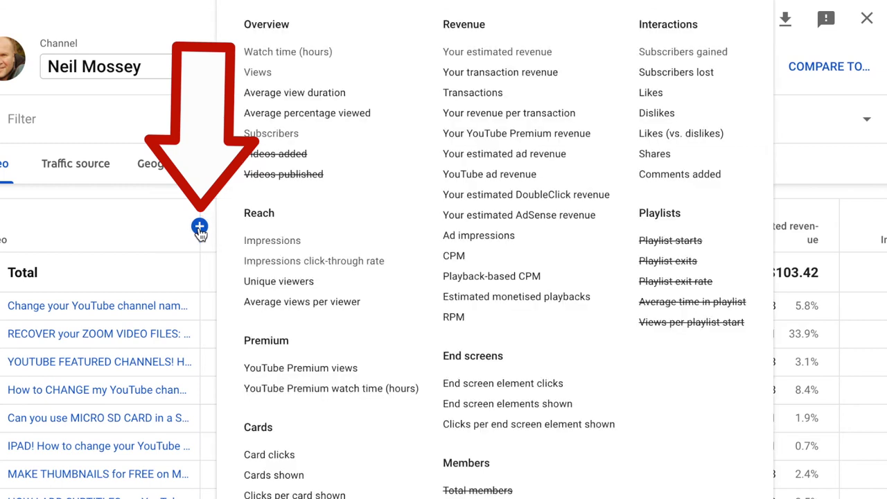
Add a Subscribers lost column to the table, totalling 38 with top videos losing 1 each.
{"action": "left_click", "coordinate": [719, 76]}
{"action": "scroll", "coordinate": [634, 314], "scroll_direction": "down", "scroll_amount": 3}
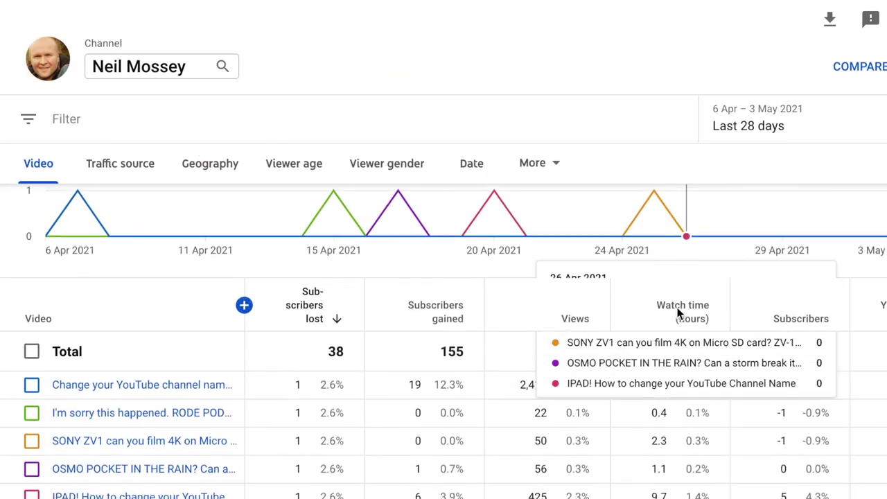
{"action": "scroll", "coordinate": [678, 313], "scroll_direction": "down", "scroll_amount": 1}
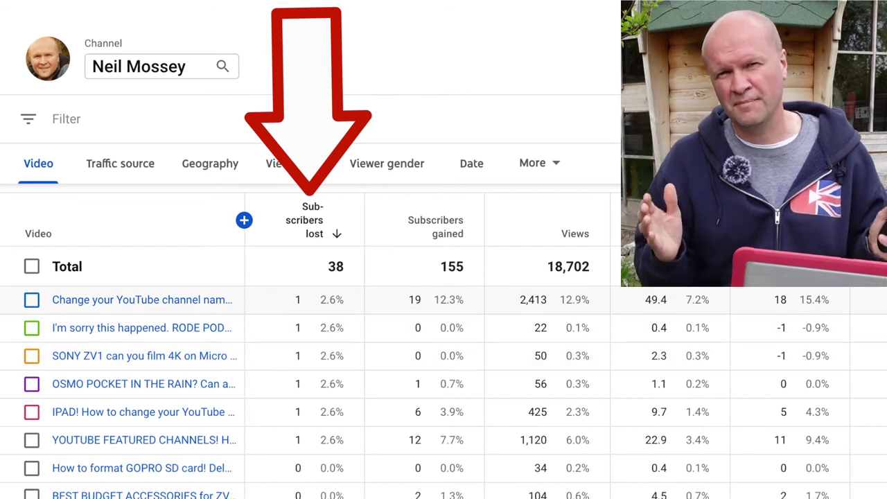
{"action": "left_click", "coordinate": [820, 136]}
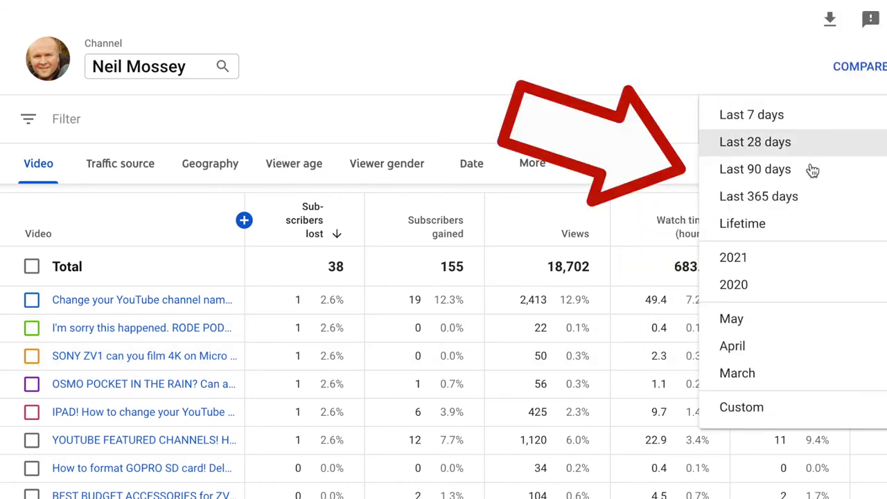
Set the date range to Last 365 days, showing 468 subscribers lost in total.
{"action": "left_click", "coordinate": [806, 199]}
{"action": "scroll", "coordinate": [804, 305], "scroll_direction": "down", "scroll_amount": 2}
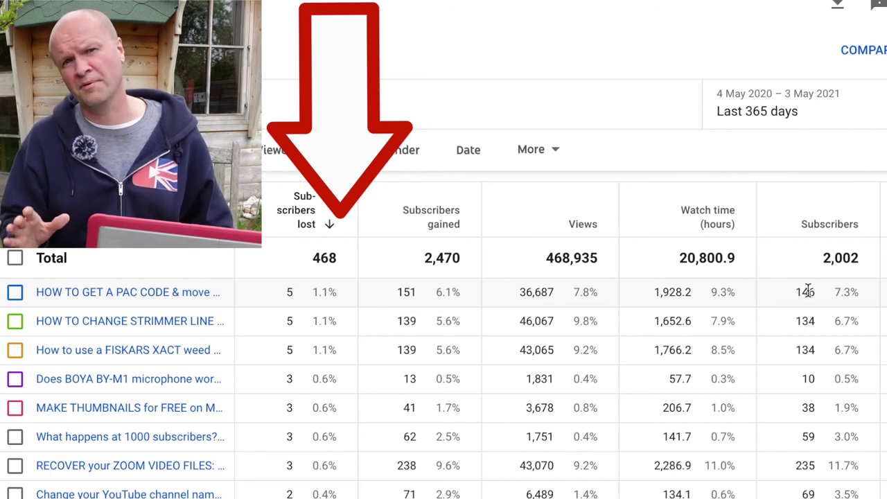
Rank the 365-day table by Subscribers gained, led by the Zoom recovery video with 238.
{"action": "mouse_move", "coordinate": [425, 228]}
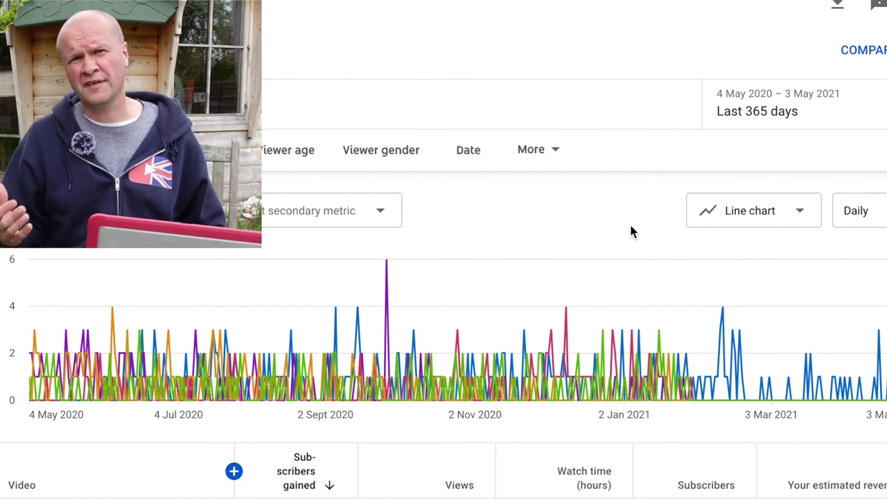
{"action": "scroll", "coordinate": [629, 231], "scroll_direction": "down", "scroll_amount": 4}
{"action": "scroll", "coordinate": [630, 231], "scroll_direction": "down", "scroll_amount": 1}
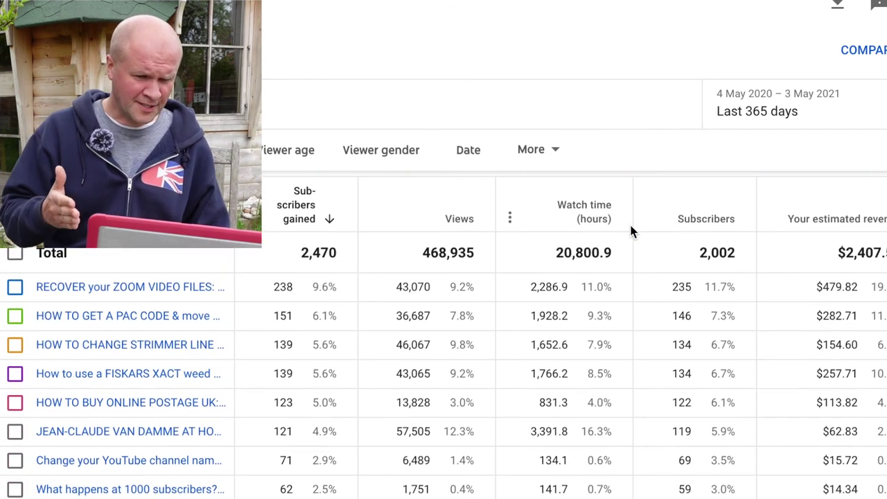
{"action": "scroll", "coordinate": [631, 230], "scroll_direction": "up", "scroll_amount": 1}
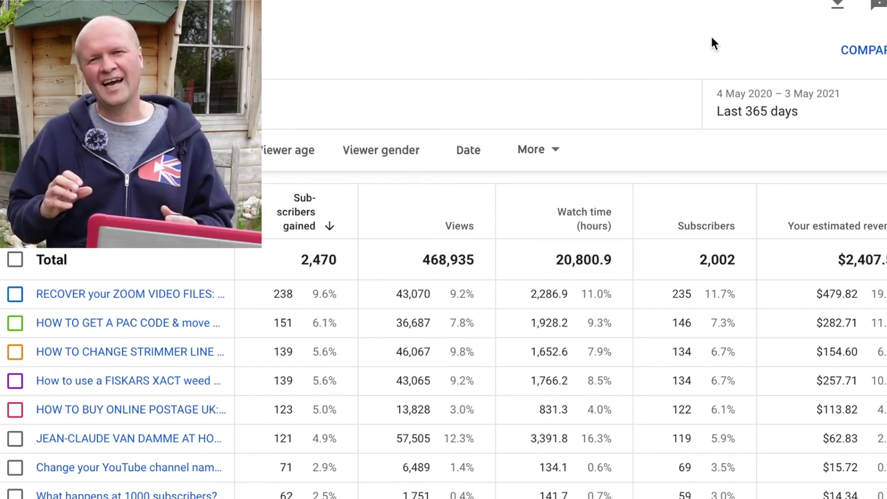
Change the date range to 2021 (1 Jan – 3 May), showing 800 subscribers gained.
{"action": "left_click", "coordinate": [774, 114]}
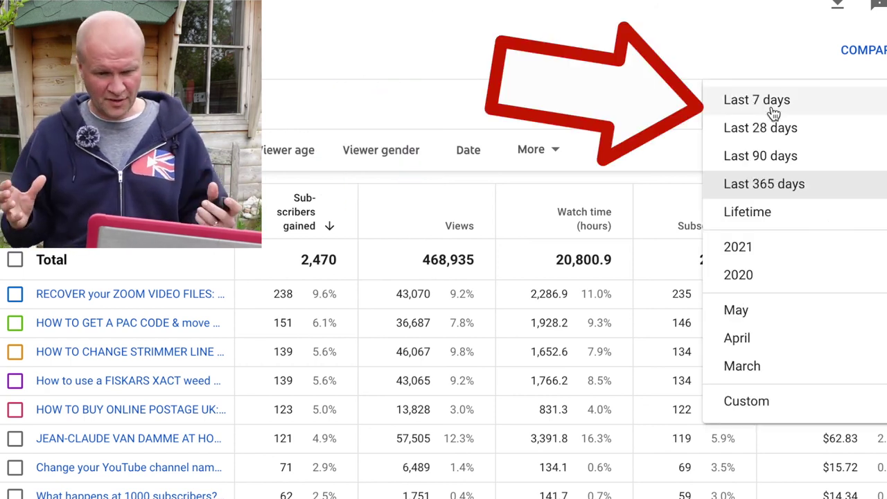
{"action": "left_click", "coordinate": [771, 254]}
{"action": "scroll", "coordinate": [739, 268], "scroll_direction": "down", "scroll_amount": 3}
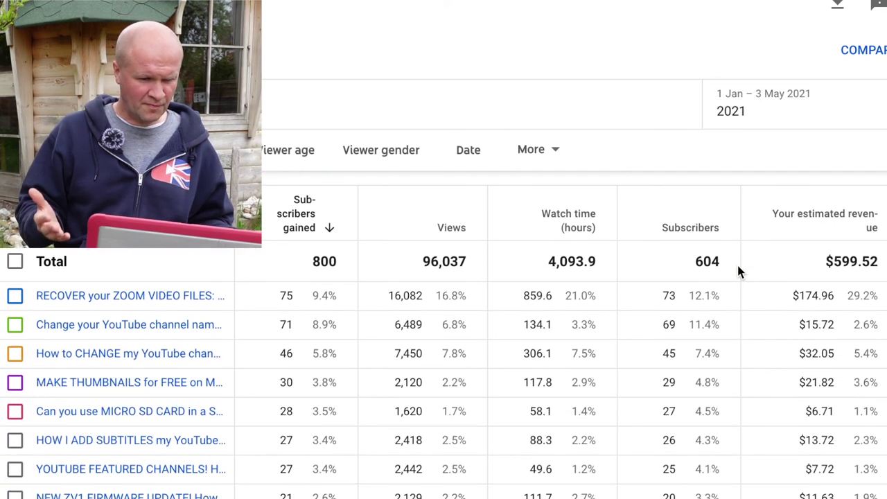
{"action": "scroll", "coordinate": [738, 270], "scroll_direction": "down", "scroll_amount": 1}
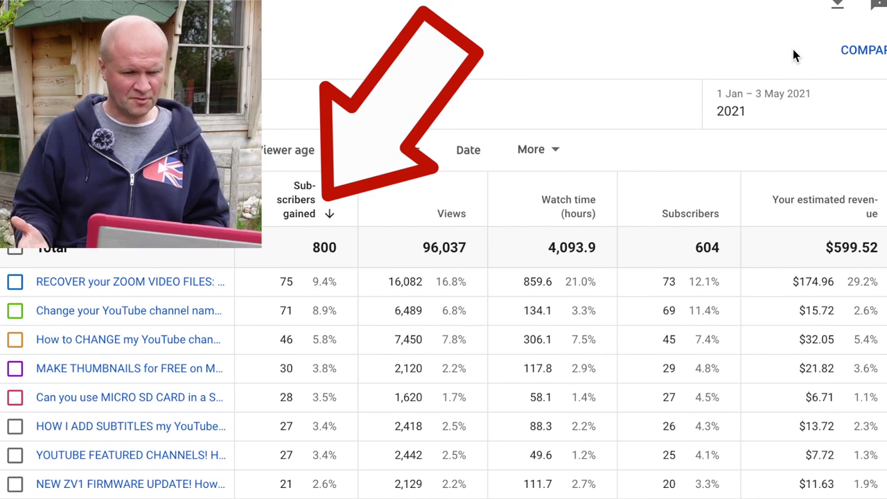